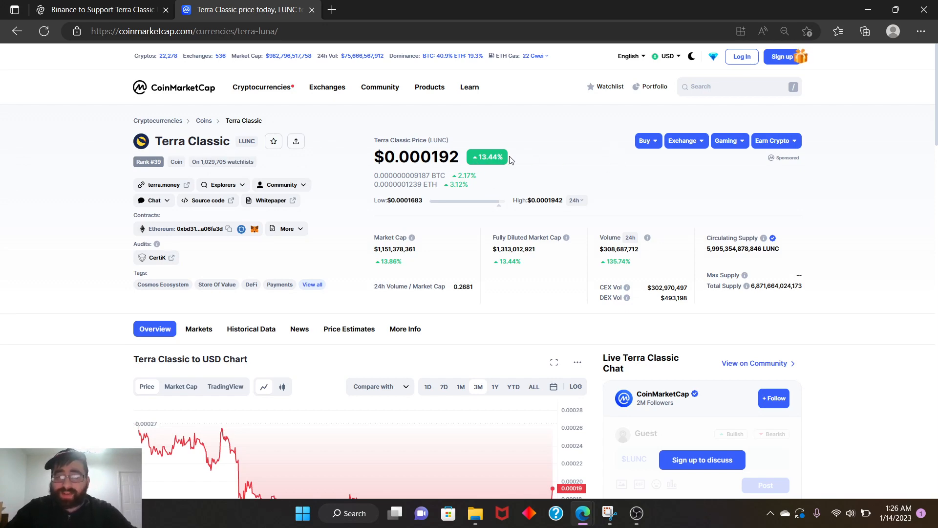
Step: Review LUNC's 13.44% price change and its price and market stats figures
left_click_drag(511, 160, 480, 158)
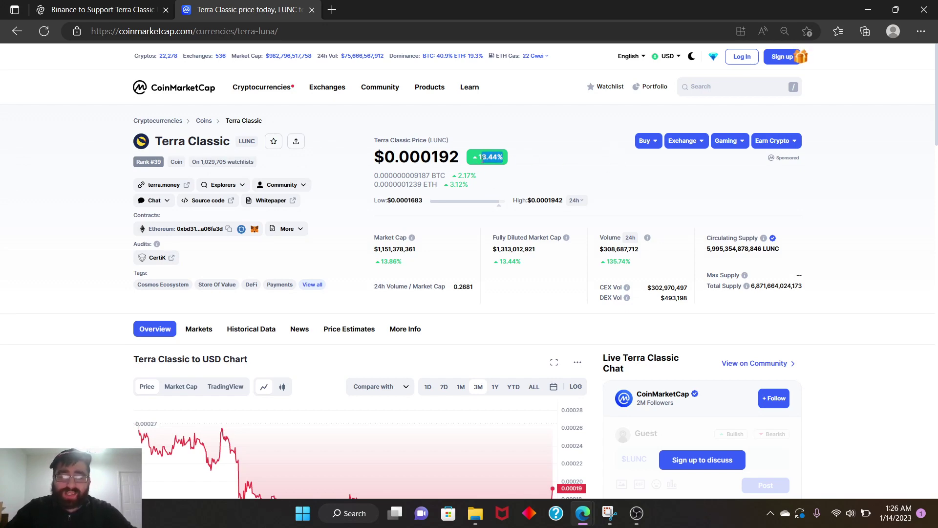
left_click(437, 122)
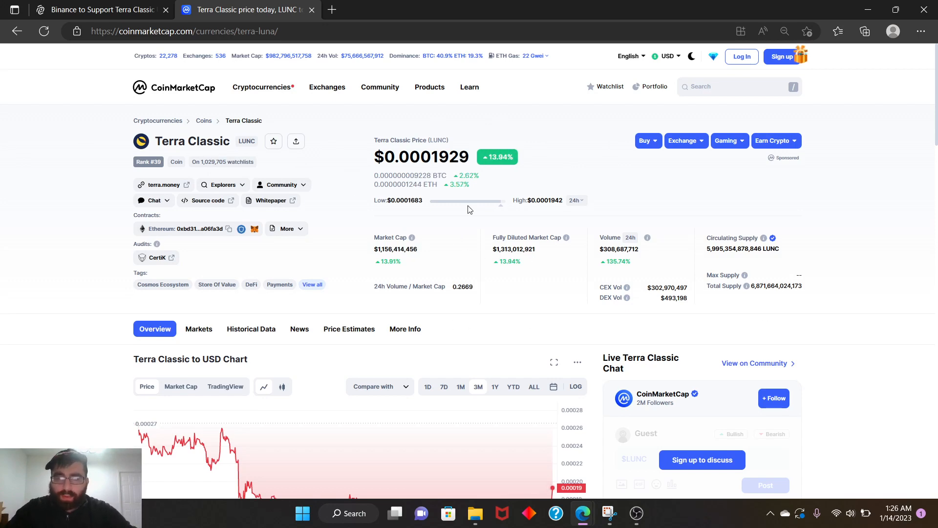
left_click_drag(369, 248, 435, 253)
left_click(295, 253)
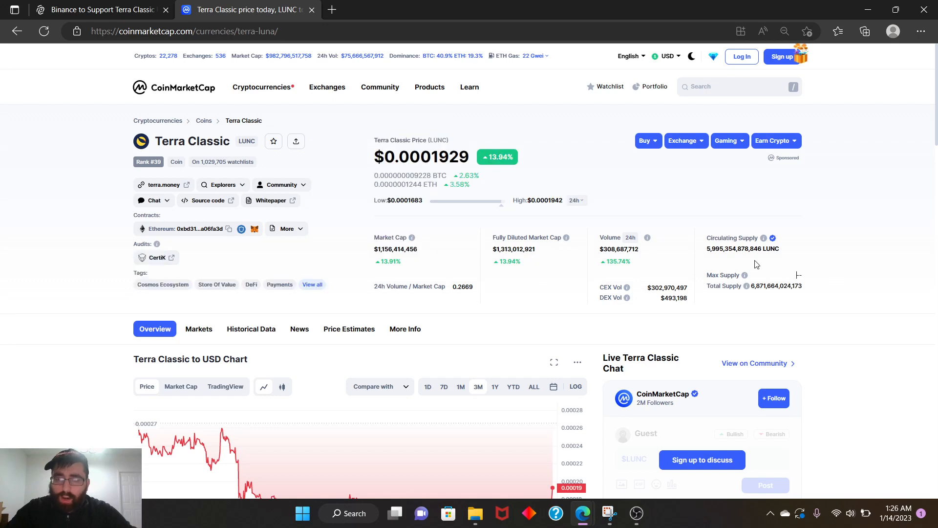
scroll(577, 309, "down", 3)
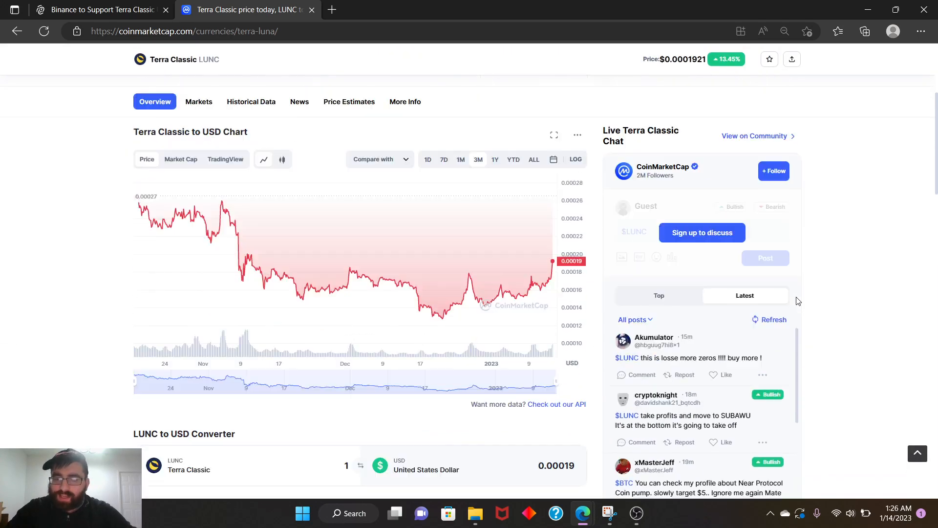
scroll(795, 306, "down", 1)
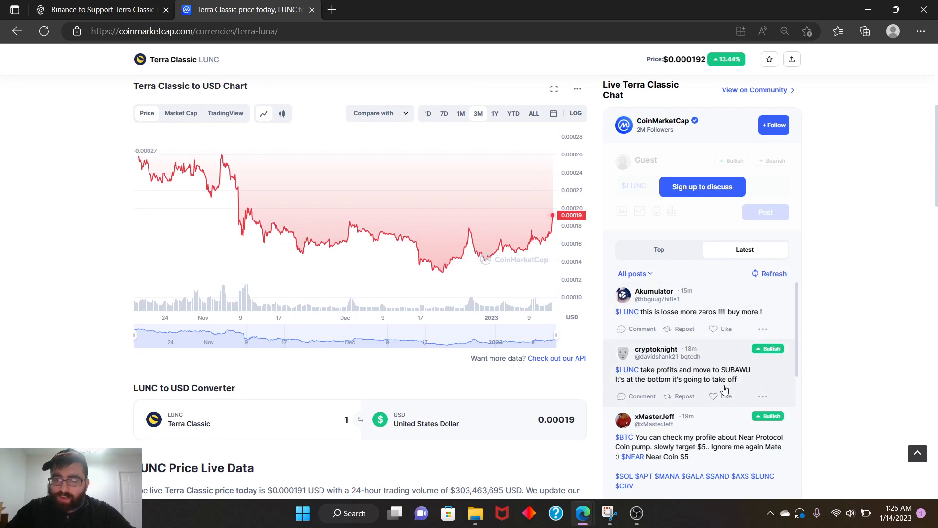
scroll(687, 379, "down", 2)
scroll(689, 376, "down", 1)
scroll(689, 377, "down", 1)
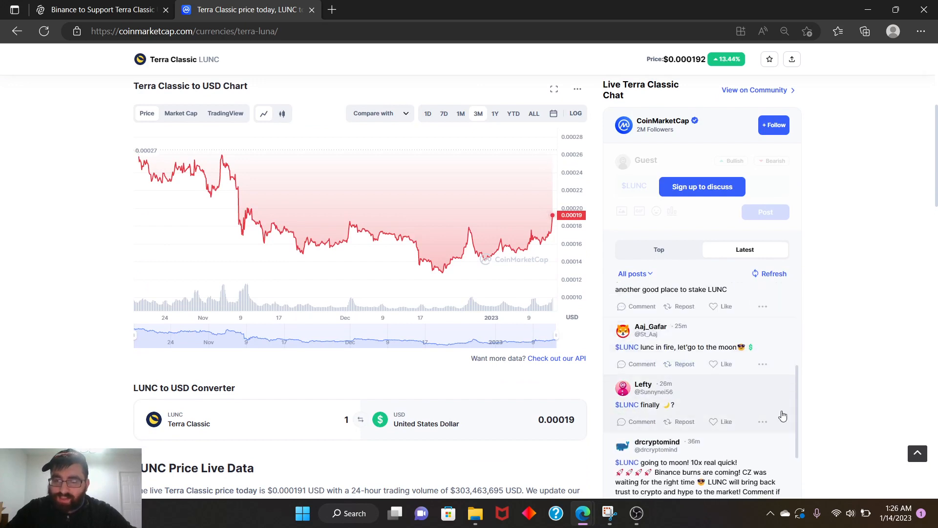
scroll(691, 346, "down", 2)
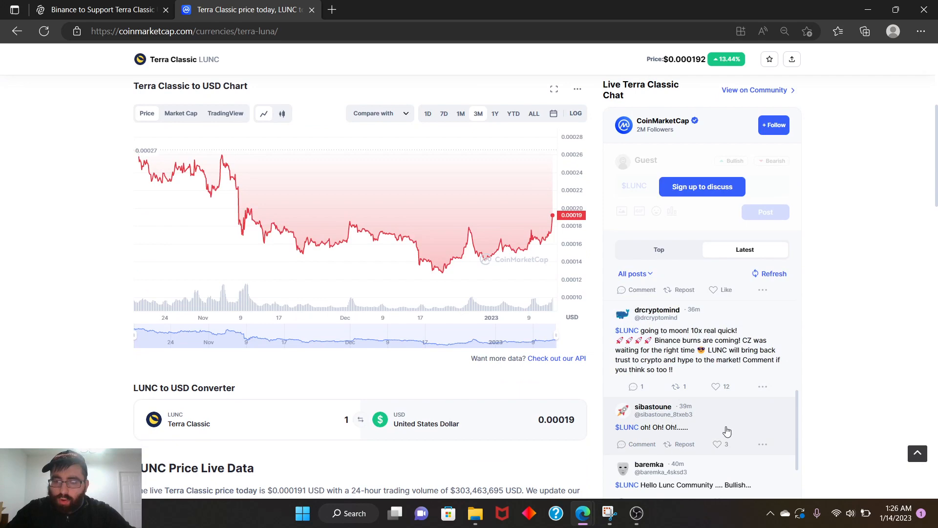
scroll(671, 422, "down", 2)
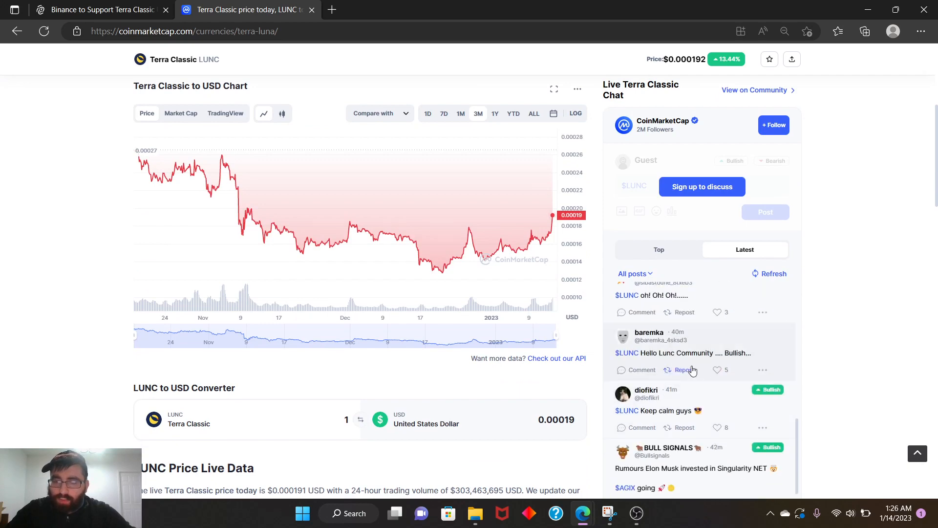
scroll(711, 425, "down", 2)
scroll(708, 429, "down", 2)
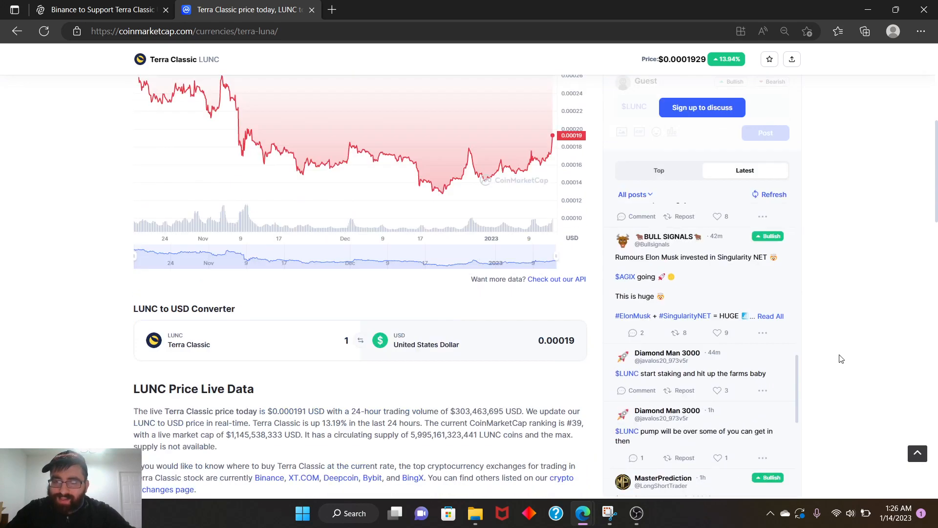
scroll(688, 250, "down", 3)
scroll(688, 250, "down", 1)
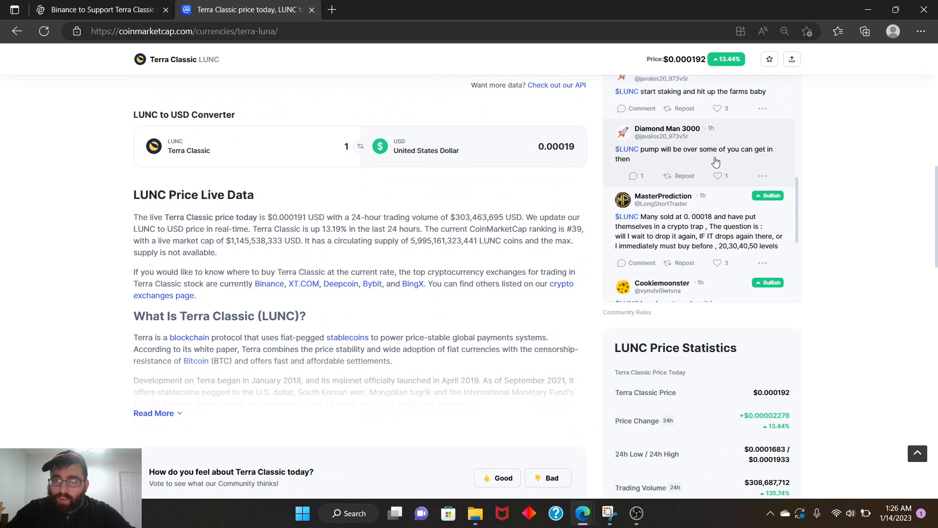
scroll(763, 191, "down", 2)
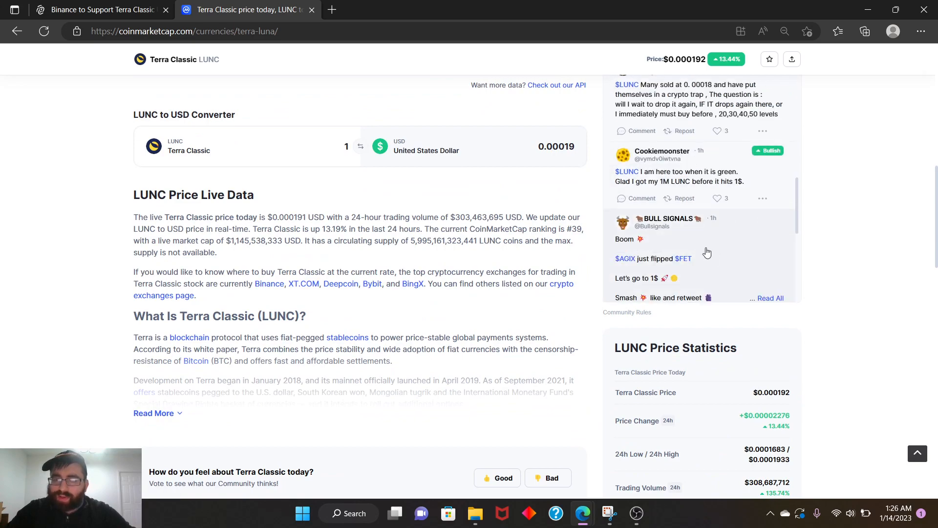
scroll(732, 263, "down", 2)
scroll(762, 249, "down", 3)
scroll(890, 250, "up", 2)
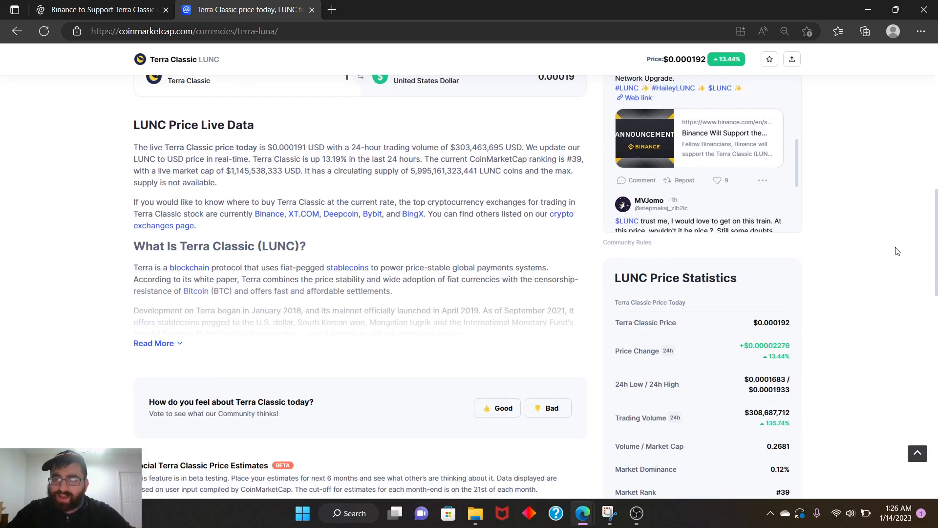
scroll(886, 247, "up", 4)
scroll(886, 248, "up", 1)
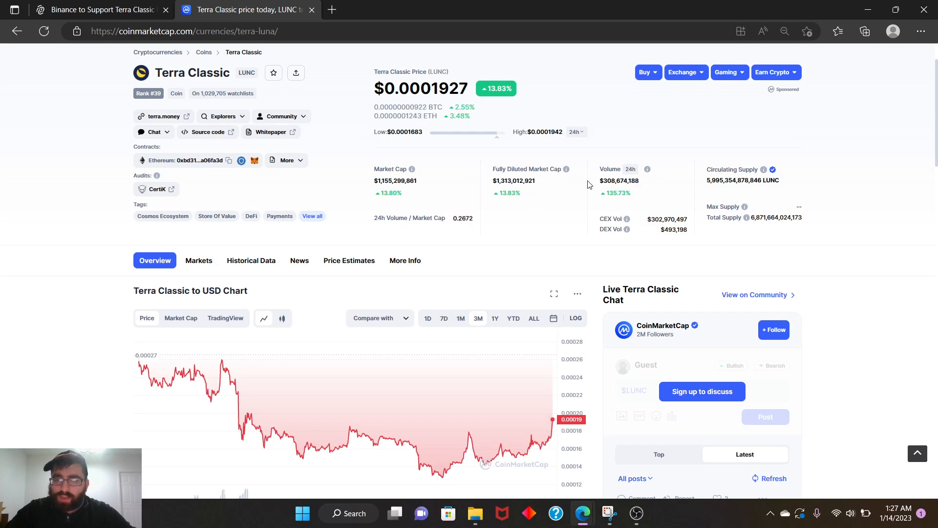
Step: Check the 135.73% volume change and 12.87% fully diluted market cap change
left_click_drag(632, 194, 609, 193)
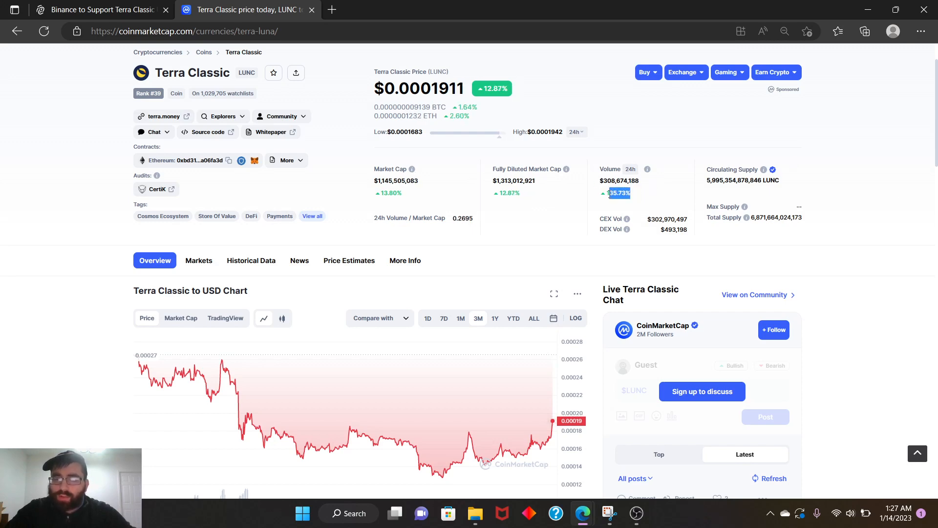
left_click_drag(520, 193, 498, 194)
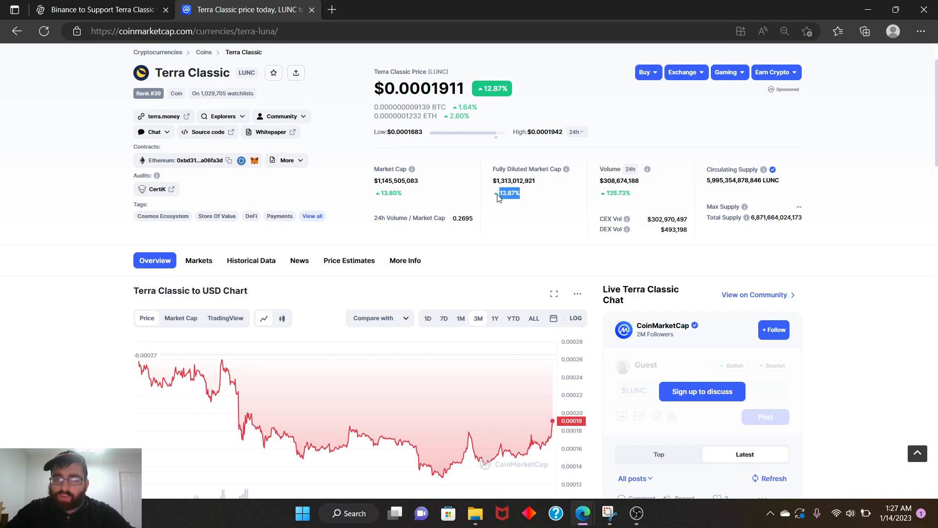
left_click(654, 200)
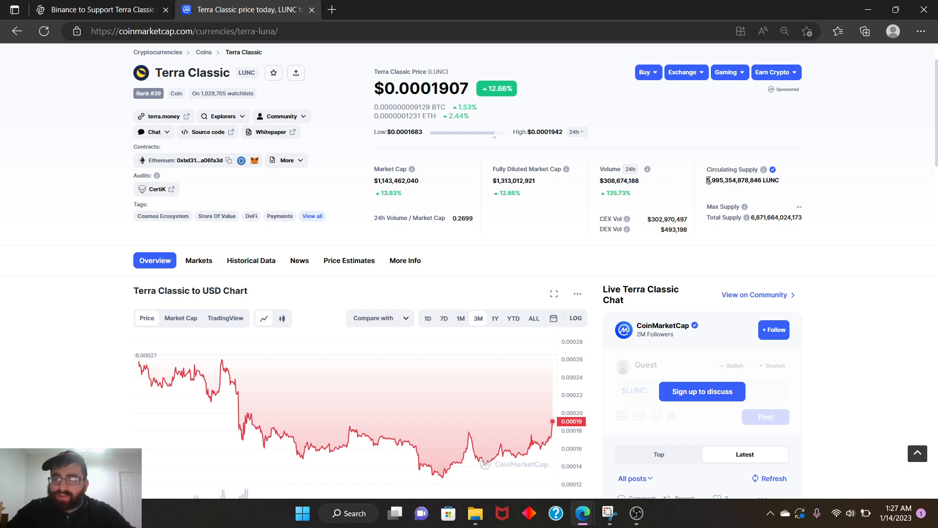
Step: Examine the LUNC circulating supply number
left_click_drag(707, 180, 763, 184)
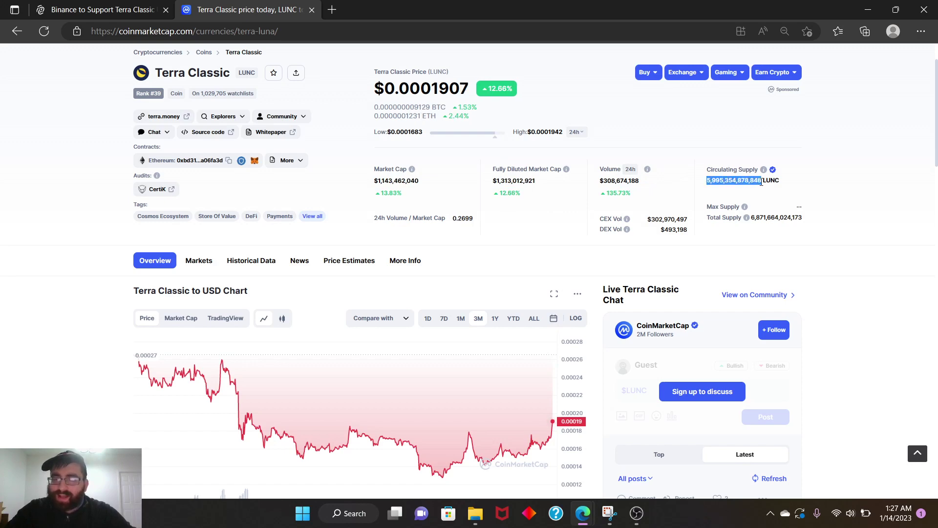
left_click(700, 185)
left_click_drag(702, 185, 765, 183)
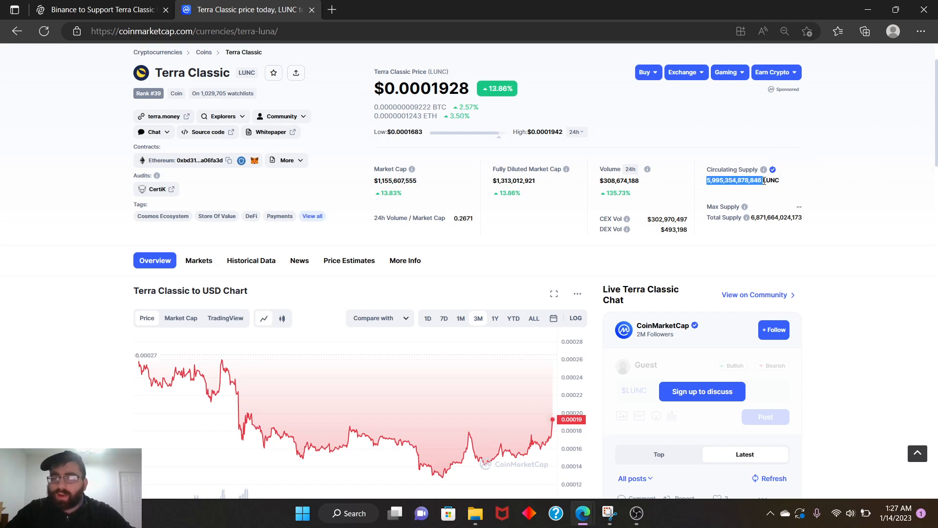
left_click(701, 191)
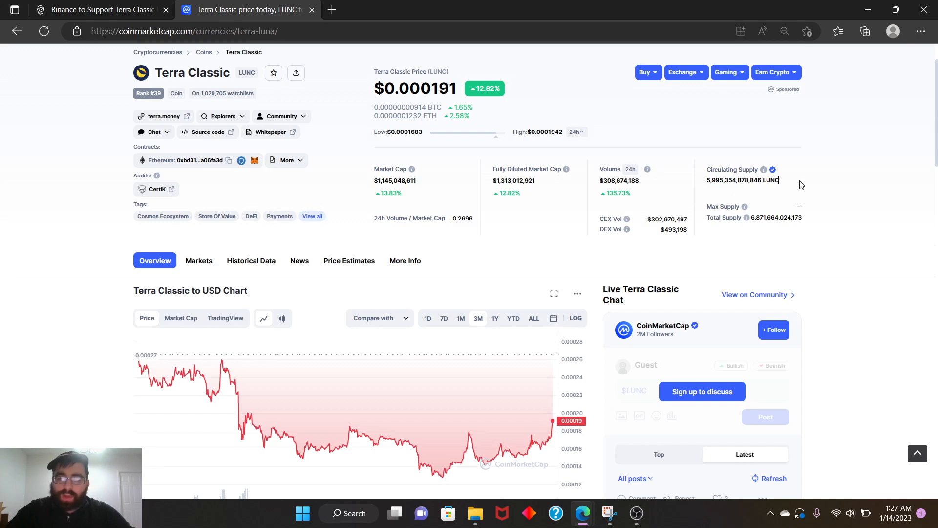
left_click_drag(709, 179, 779, 180)
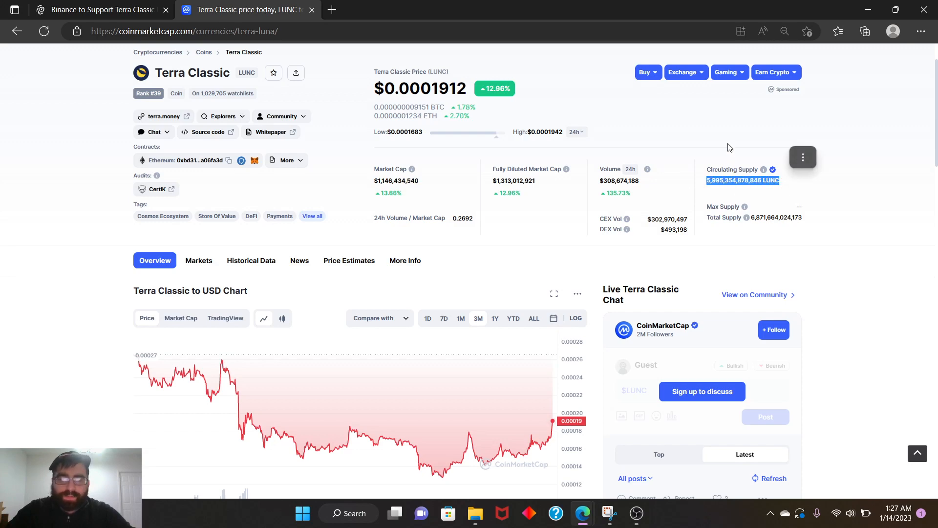
left_click(616, 150)
scroll(714, 144, "down", 2)
scroll(714, 144, "up", 3)
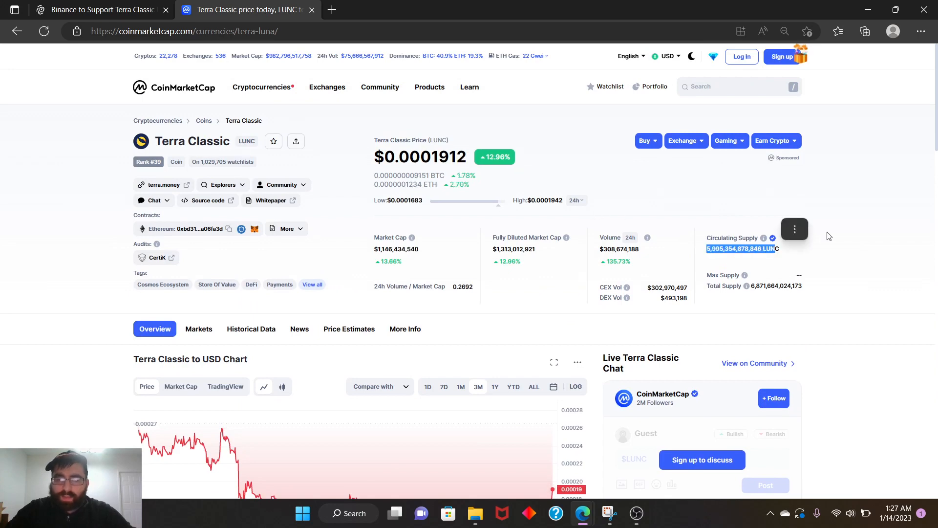
scroll(843, 227, "down", 4)
scroll(861, 246, "up", 1)
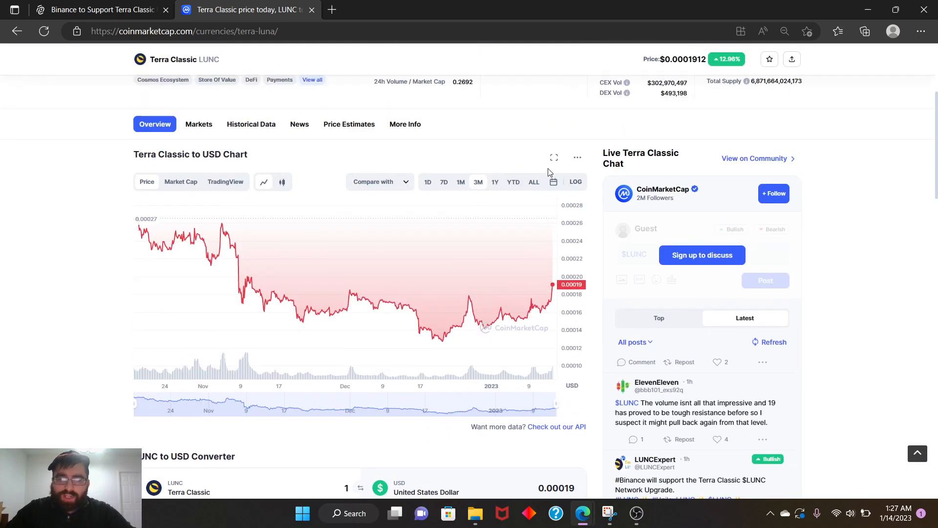
Step: View the LUNC price chart over all-time, year-to-date, one-year and three-month ranges
left_click(534, 181)
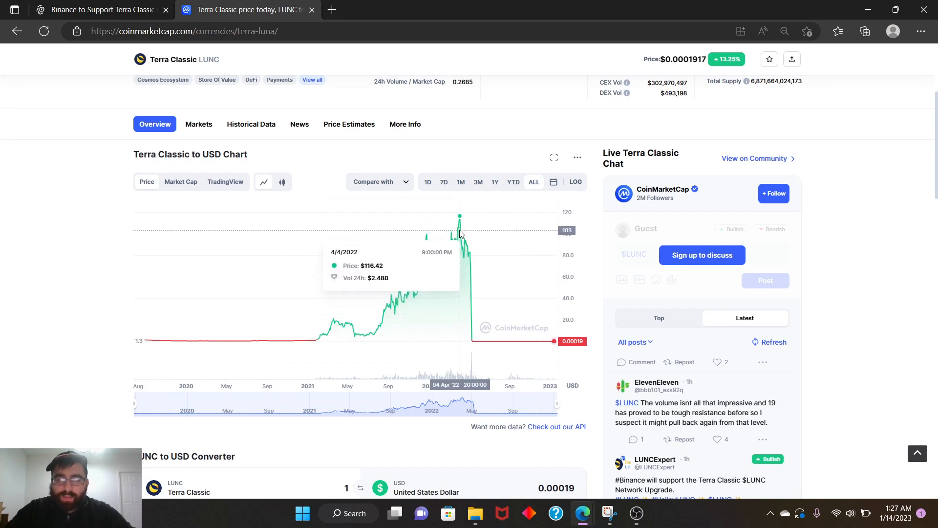
left_click(513, 181)
left_click(513, 182)
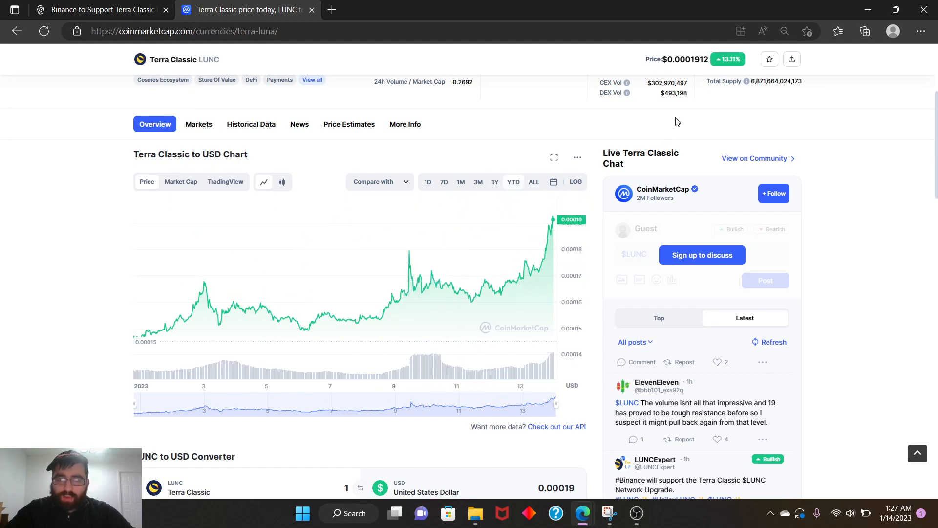
scroll(676, 122, "up", 1)
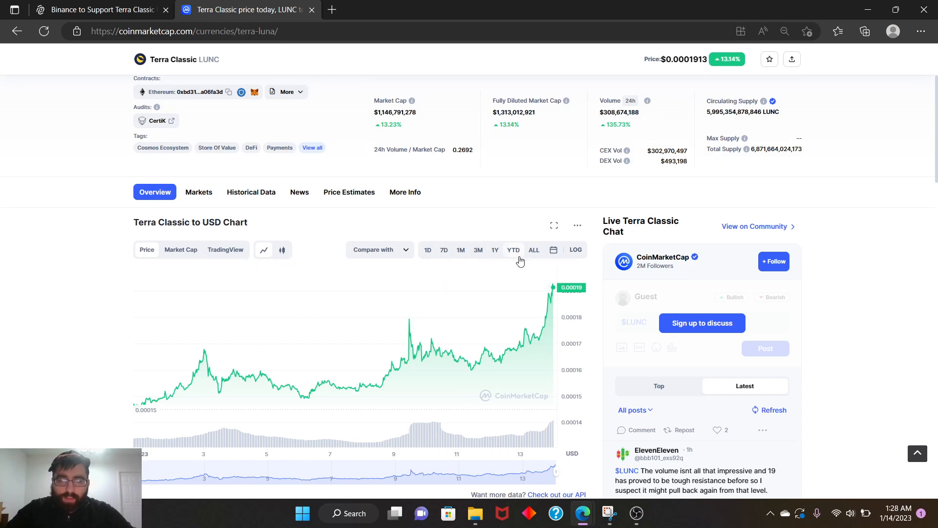
left_click(496, 250)
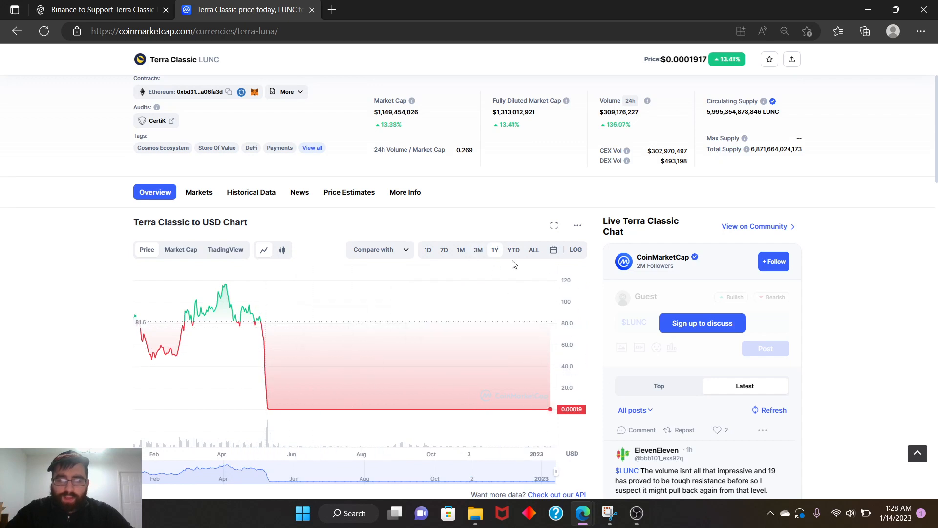
left_click(478, 251)
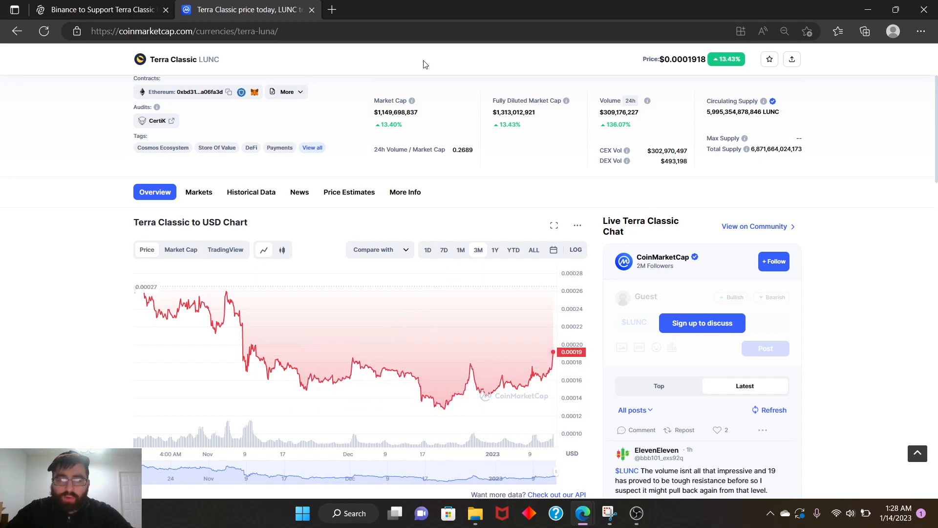
scroll(423, 65, "up", 2)
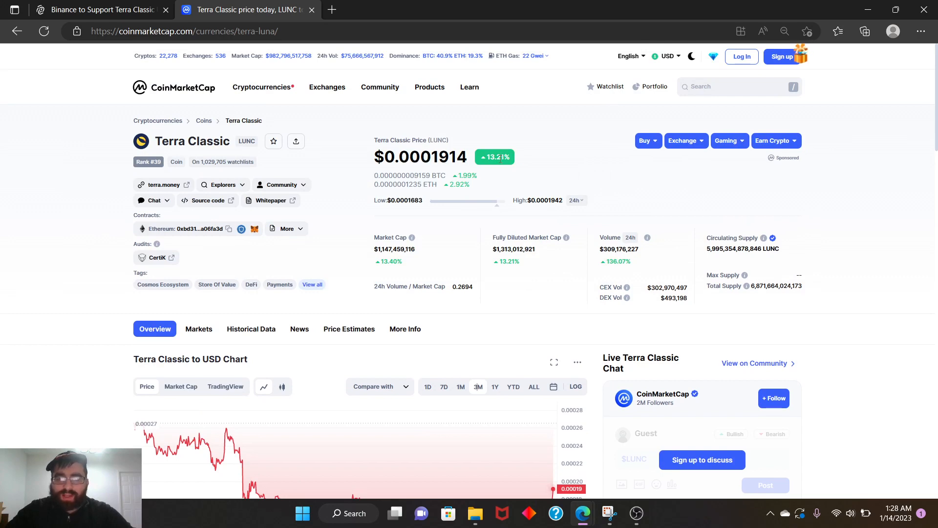
Step: Note the 13.21% daily change and close the CoinMarketCap tab, leaving the Decrypt article
left_click_drag(484, 158, 505, 156)
scroll(630, 223, "down", 3)
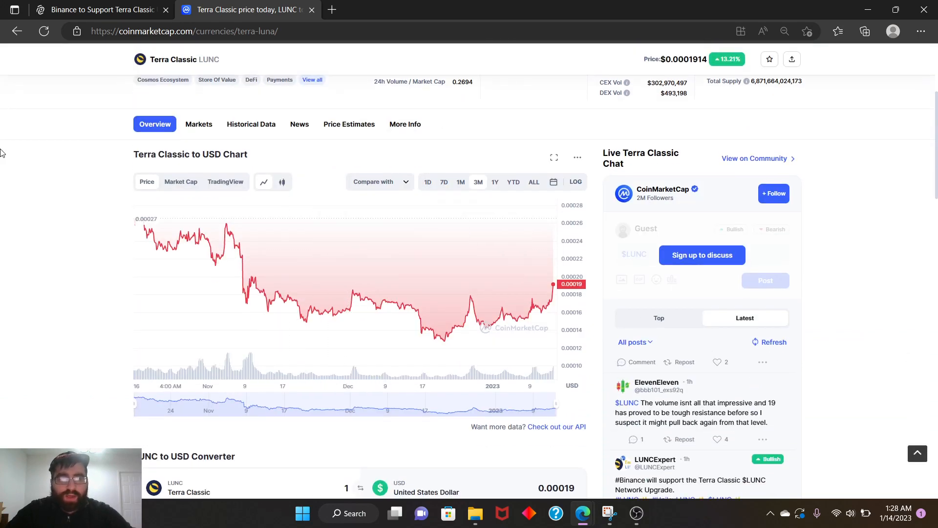
left_click(310, 10)
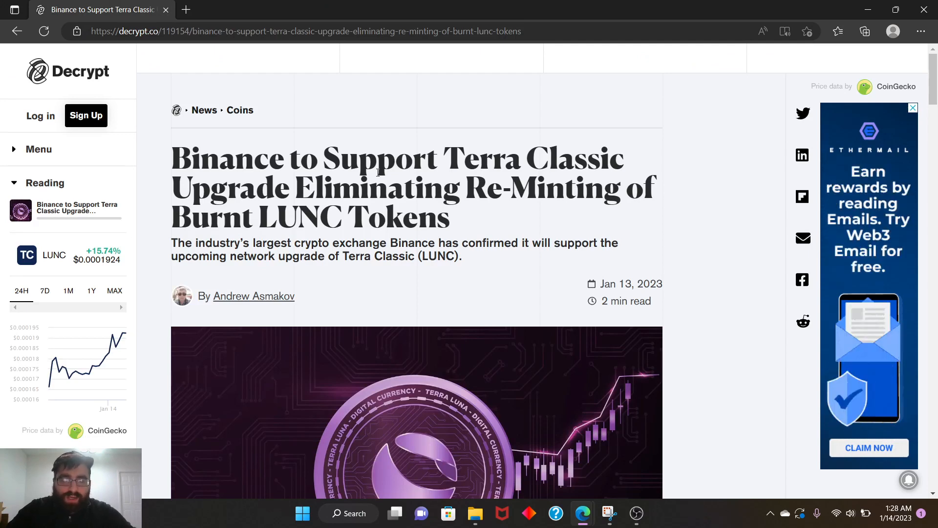
scroll(236, 142, "down", 1)
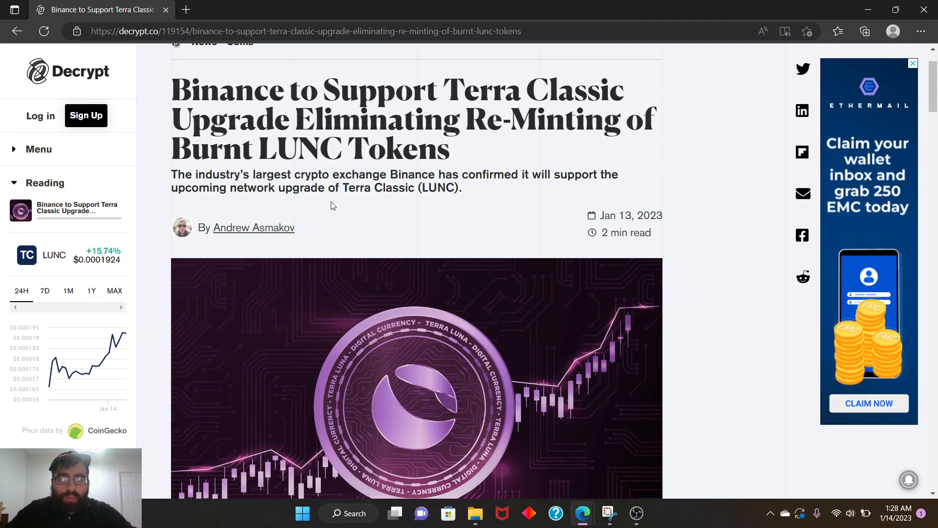
scroll(412, 202, "down", 3)
scroll(437, 189, "down", 3)
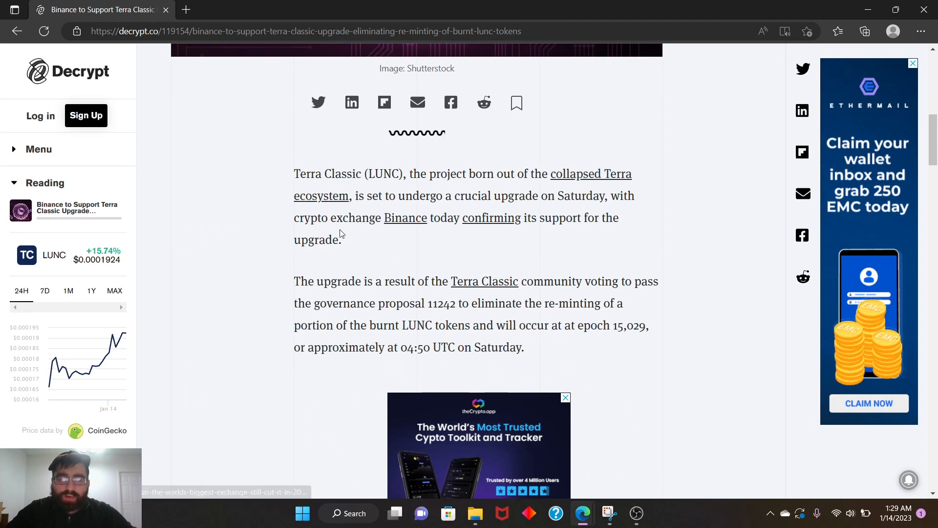
scroll(367, 228, "down", 2)
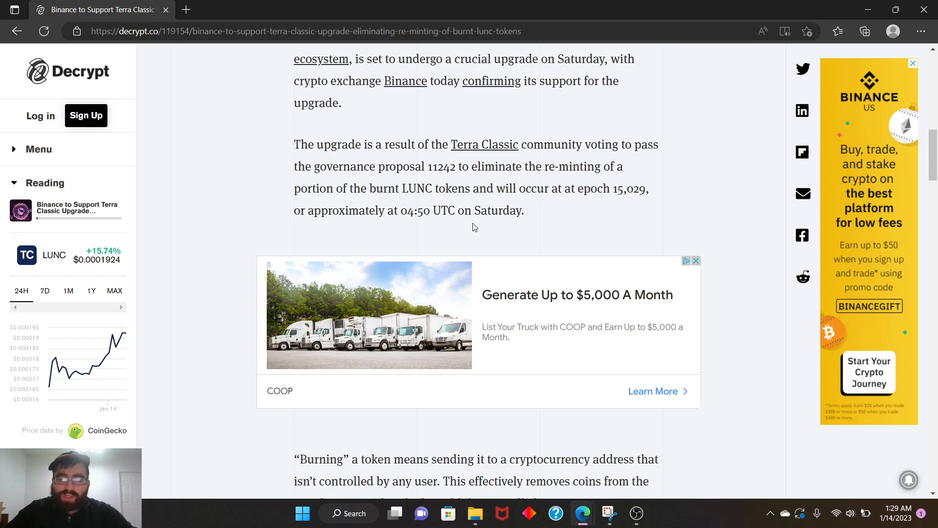
scroll(473, 227, "down", 1)
scroll(554, 208, "down", 1)
scroll(440, 234, "down", 1)
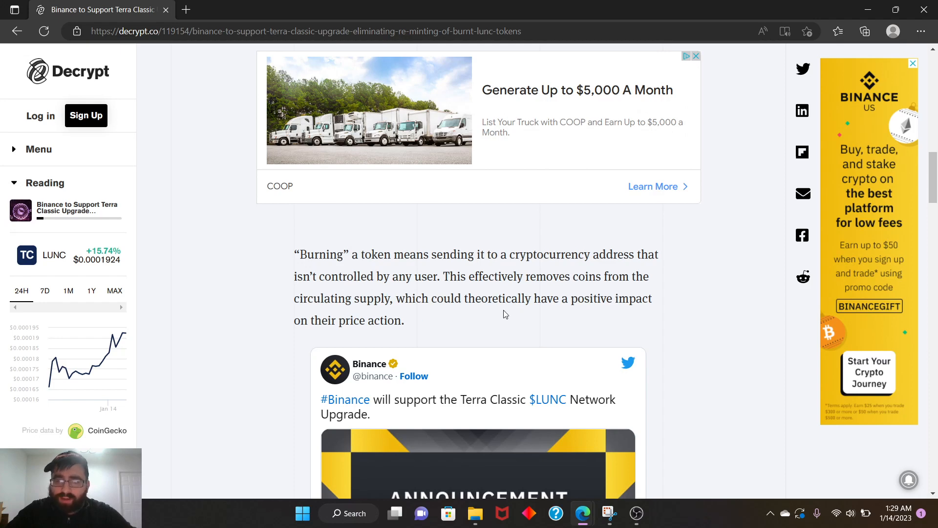
scroll(351, 337, "down", 1)
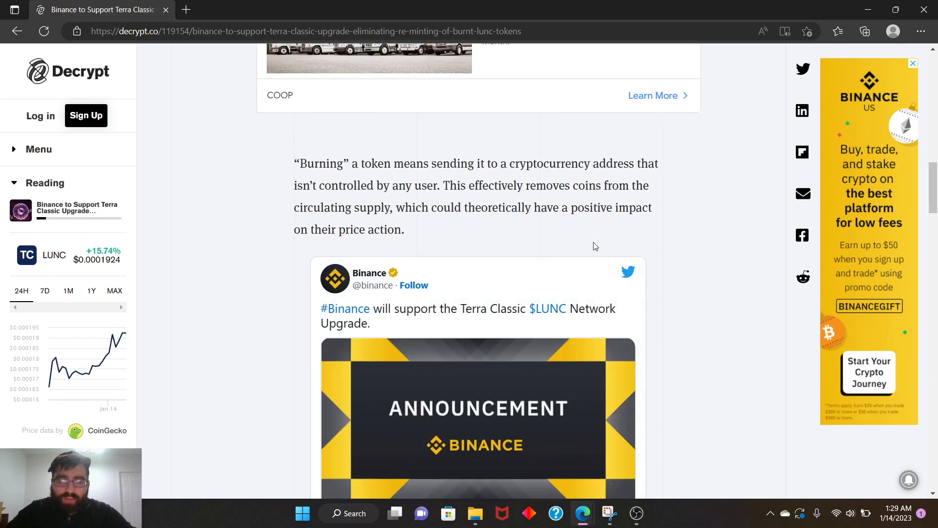
scroll(338, 238, "down", 2)
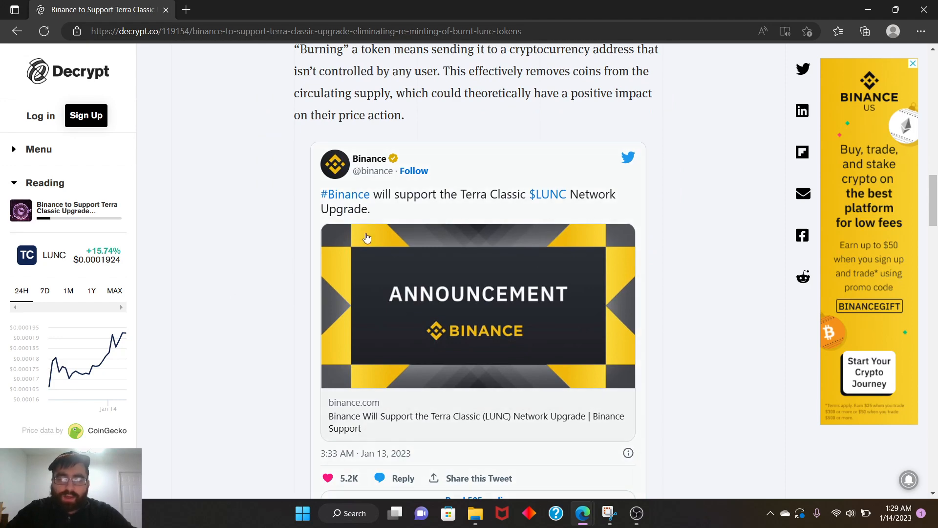
scroll(371, 262, "down", 2)
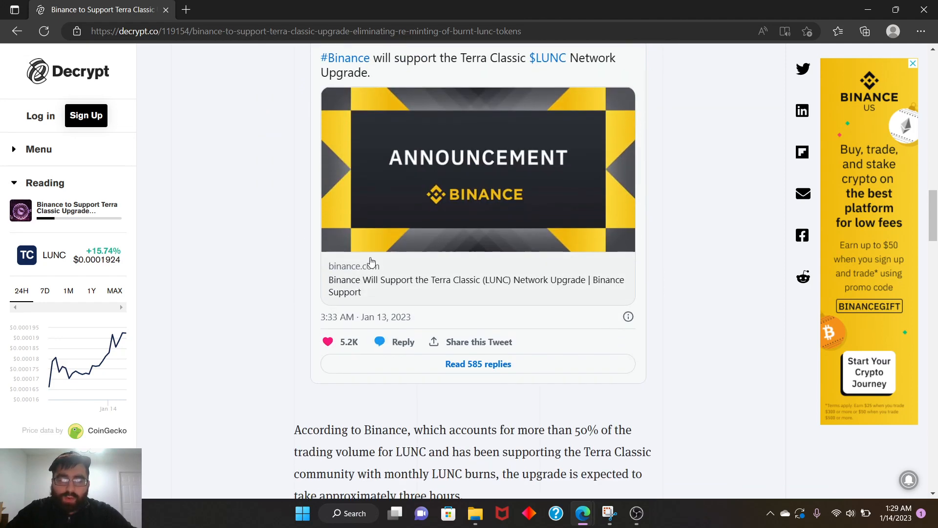
Step: Bring up the link options for the binance.com announcement card in the embedded tweet
right_click(371, 262)
Step: Open the Binance announcement in a background tab, then read the burn tax and seigniorage details
left_click(412, 265)
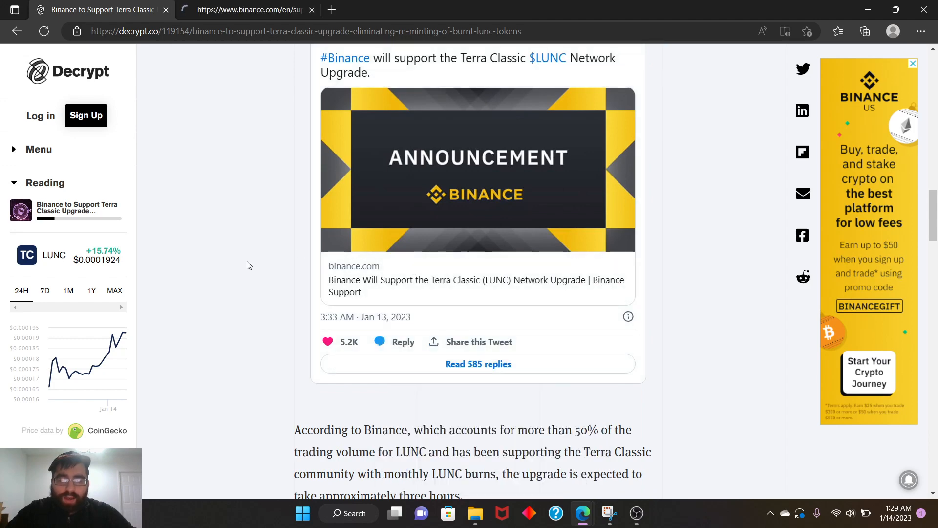
scroll(247, 265, "down", 1)
scroll(294, 253, "down", 2)
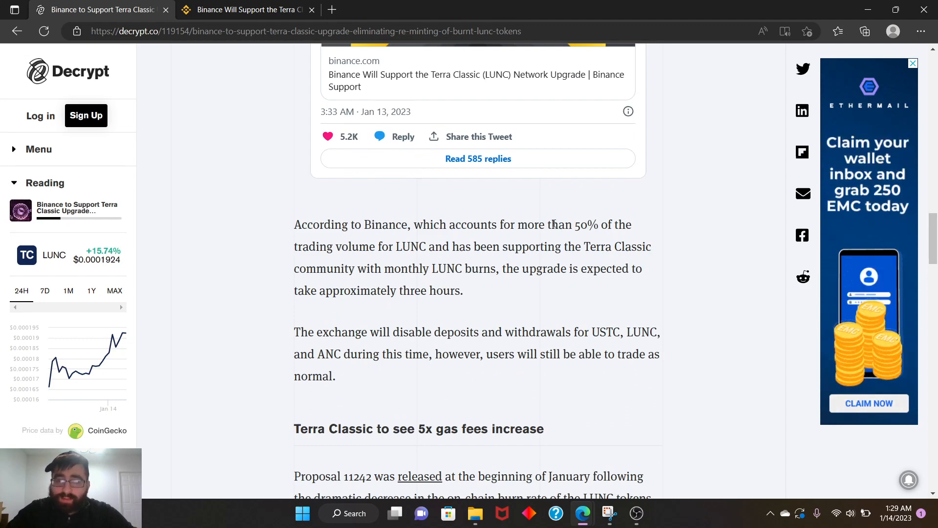
left_click_drag(573, 225, 630, 226)
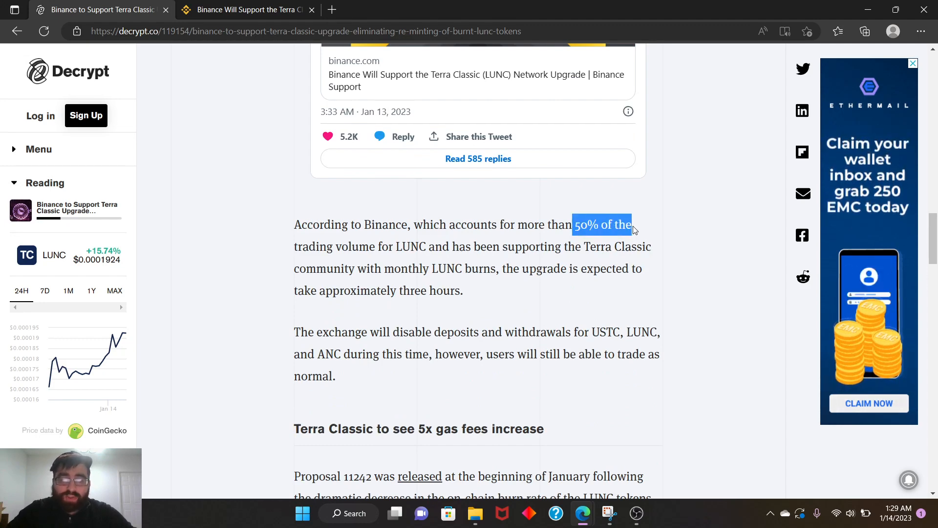
scroll(514, 317, "down", 1)
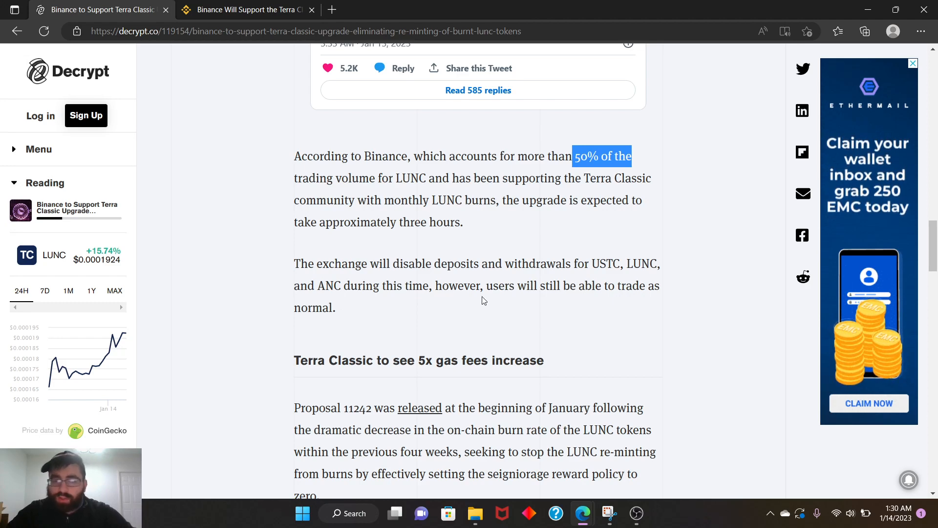
scroll(482, 299, "down", 2)
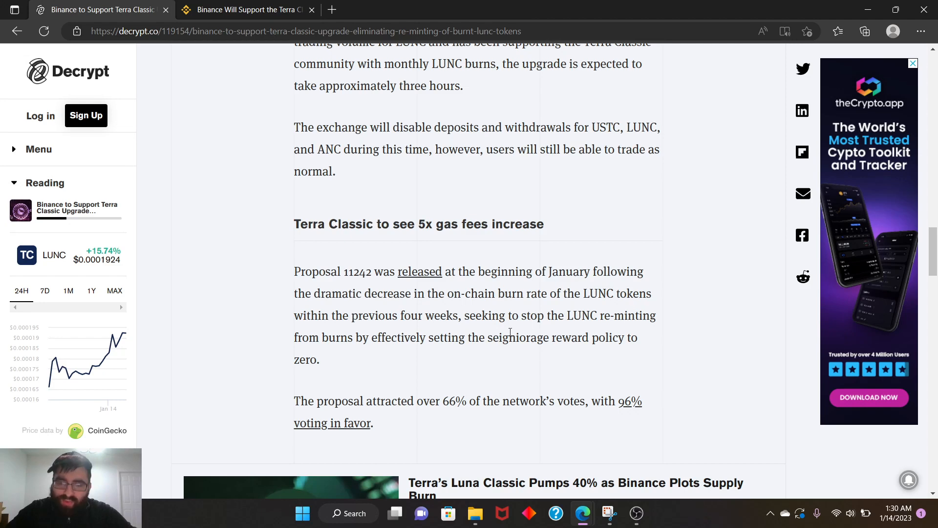
left_click_drag(488, 339, 552, 339)
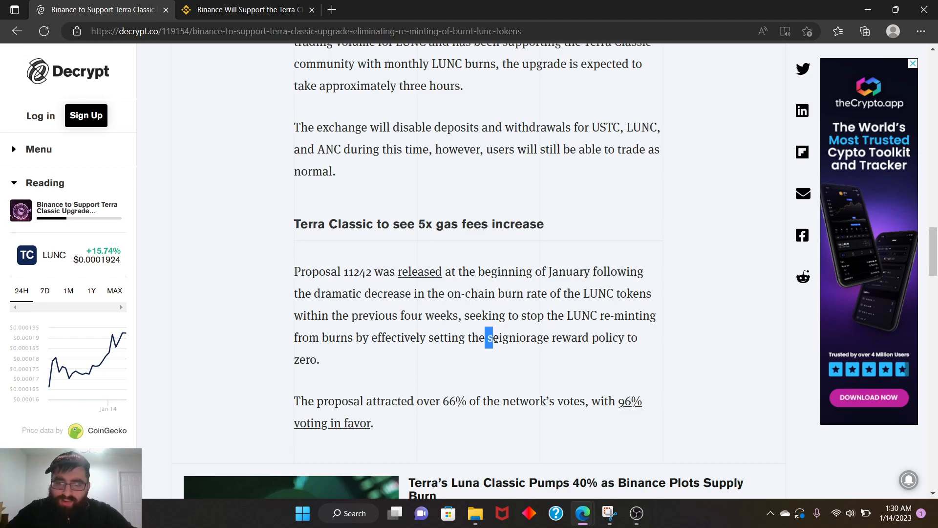
scroll(467, 360, "down", 2)
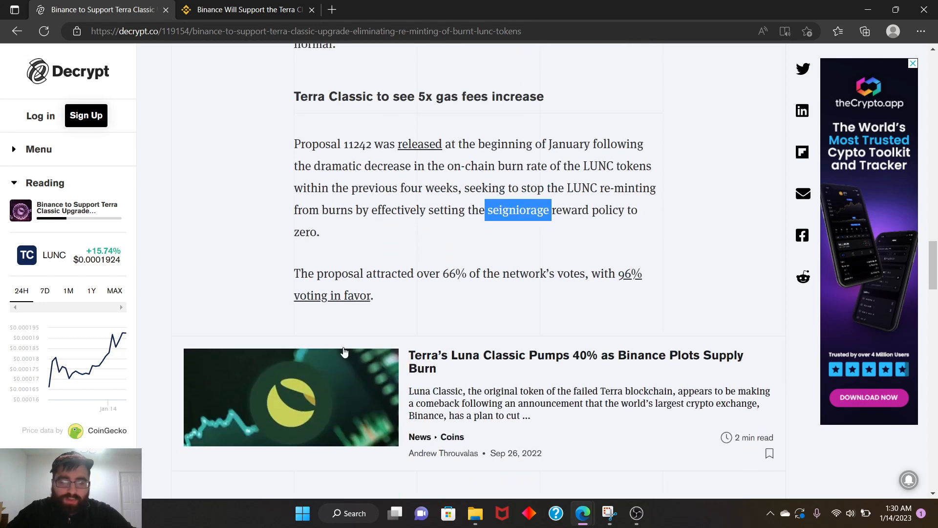
left_click(219, 257)
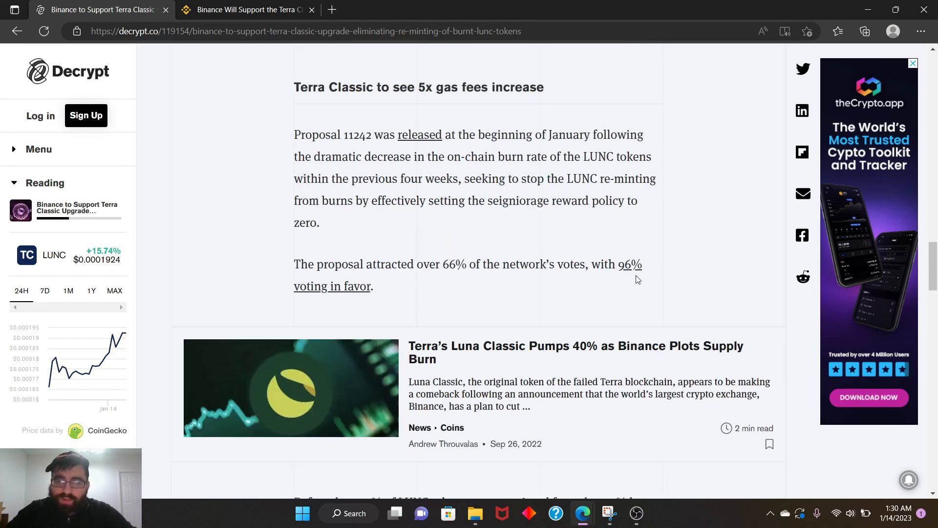
scroll(421, 277, "down", 3)
scroll(420, 278, "down", 1)
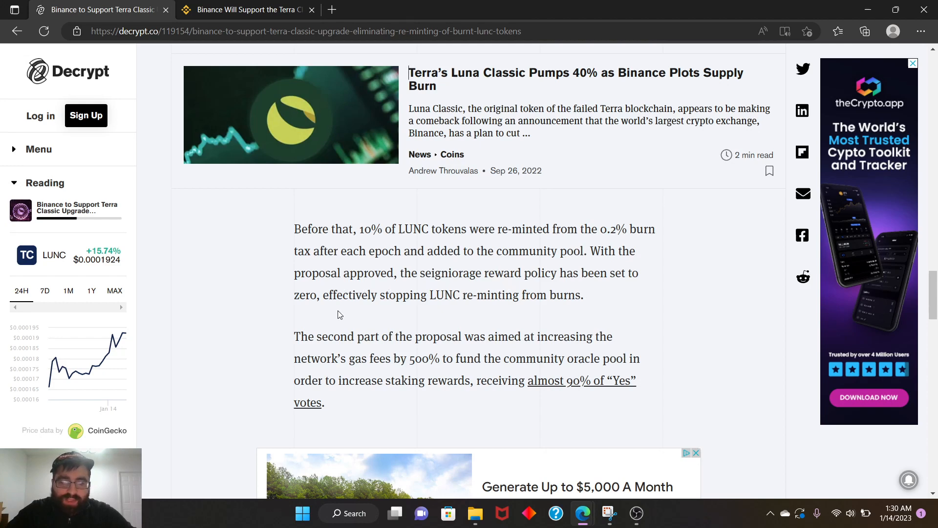
Step: Read the paragraph on LUNC re-minting from burns being stopped, highlighting its key phrases
left_click_drag(431, 296, 584, 297)
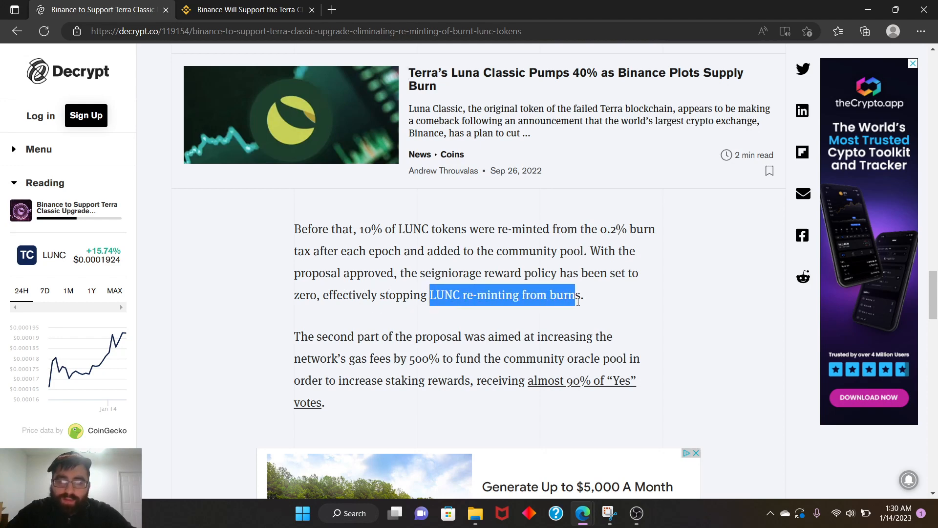
left_click(385, 298)
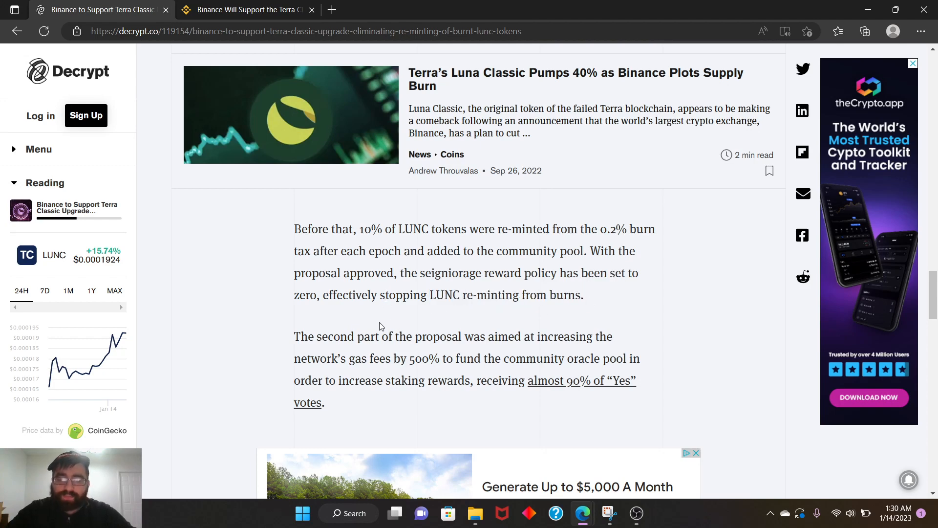
scroll(380, 293, "down", 1)
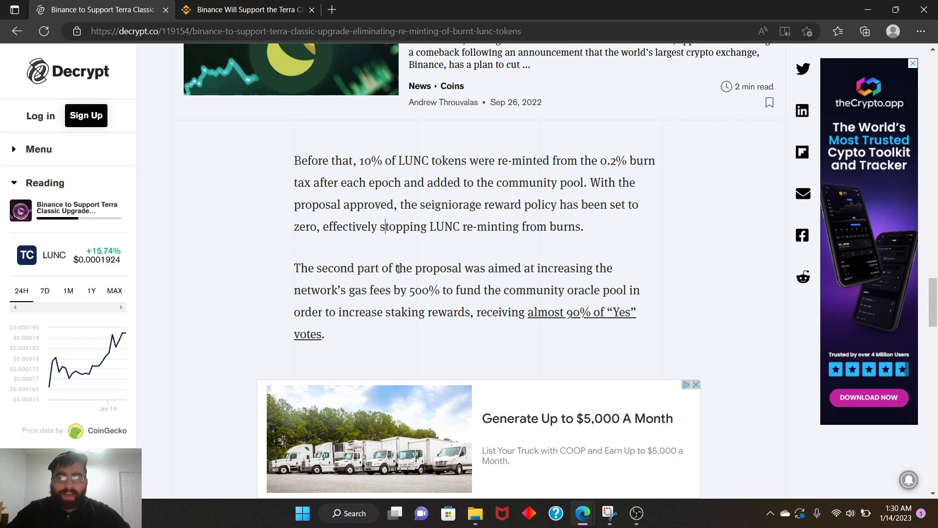
left_click_drag(428, 226, 538, 230)
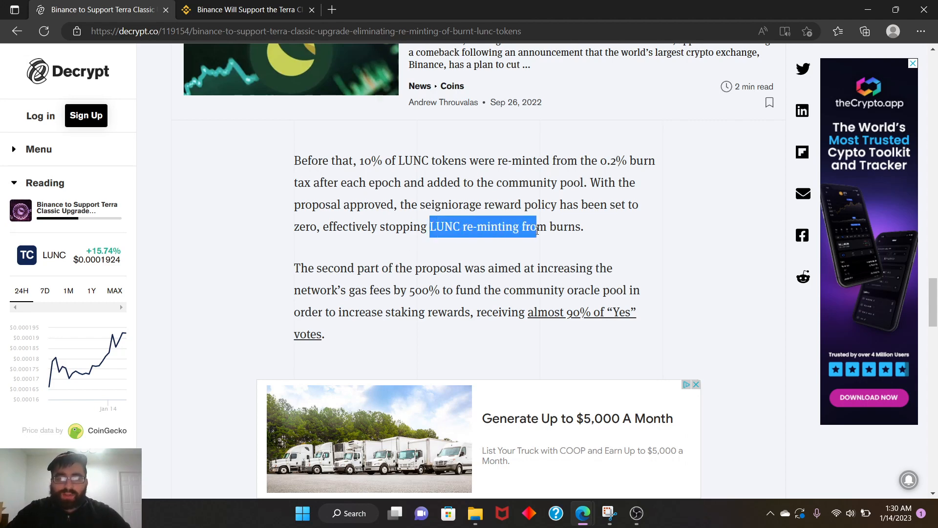
left_click(387, 228)
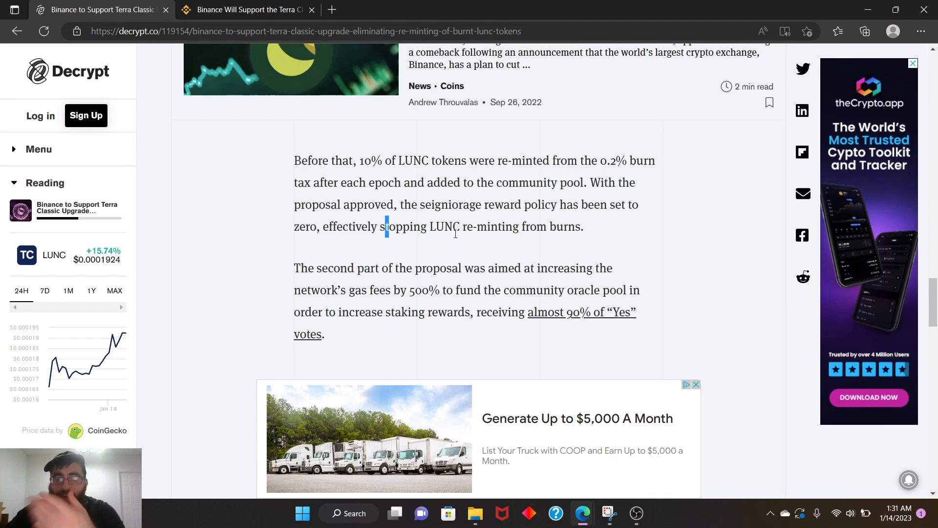
left_click_drag(547, 228, 585, 227)
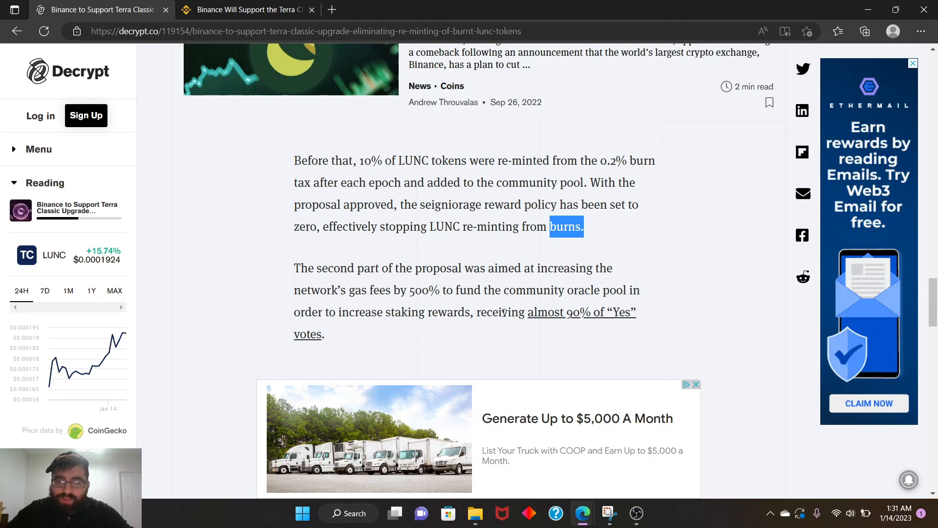
scroll(430, 312, "down", 4)
scroll(440, 300, "down", 5)
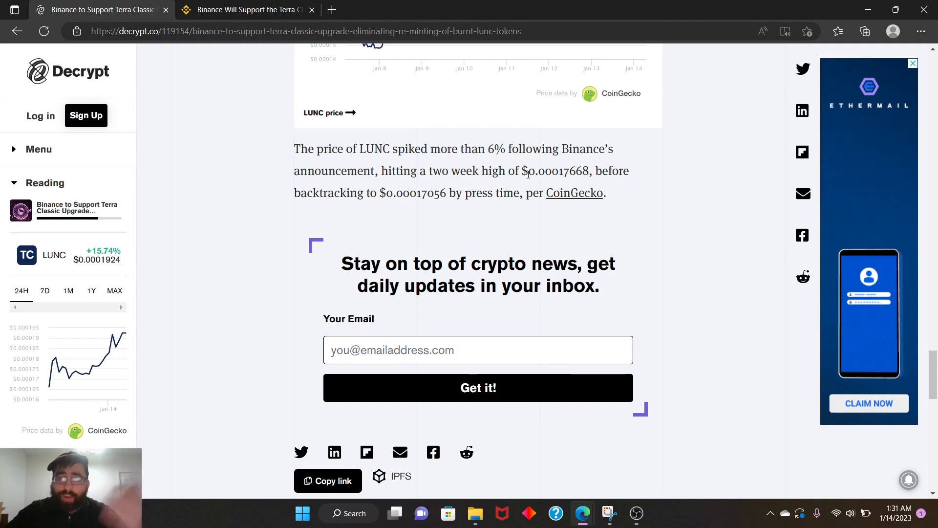
left_click_drag(418, 192, 524, 193)
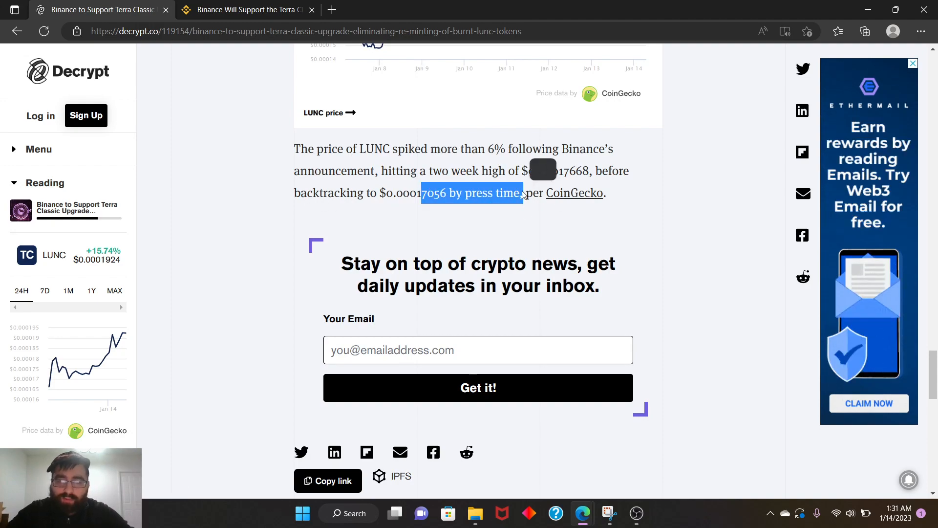
scroll(689, 214, "down", 5)
scroll(684, 214, "down", 5)
scroll(683, 214, "down", 2)
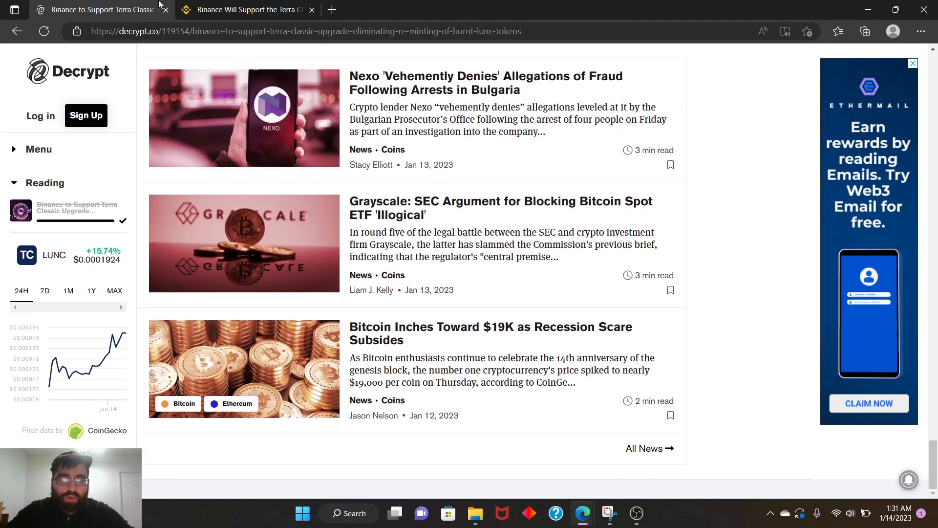
Step: Switch to the Binance tab and read its Terra Classic (LUNC) upgrade announcement
left_click(249, 9)
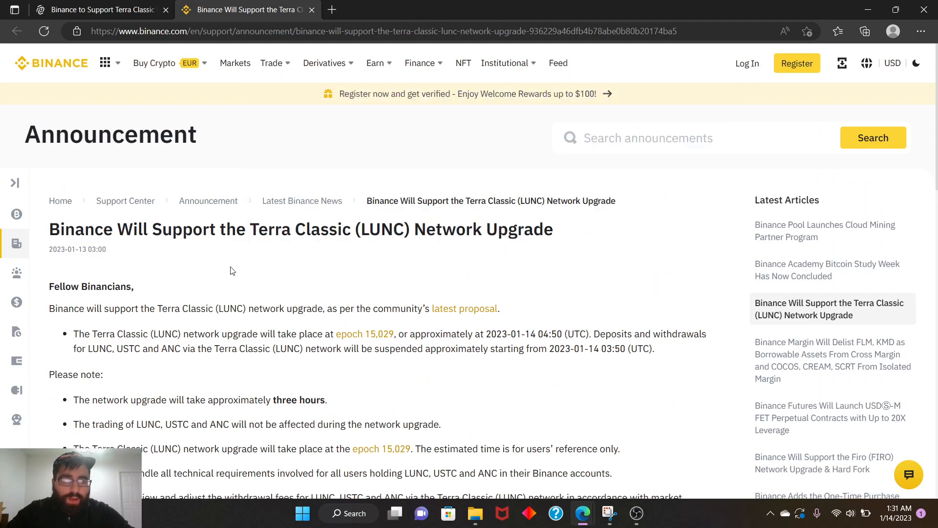
scroll(230, 268, "down", 1)
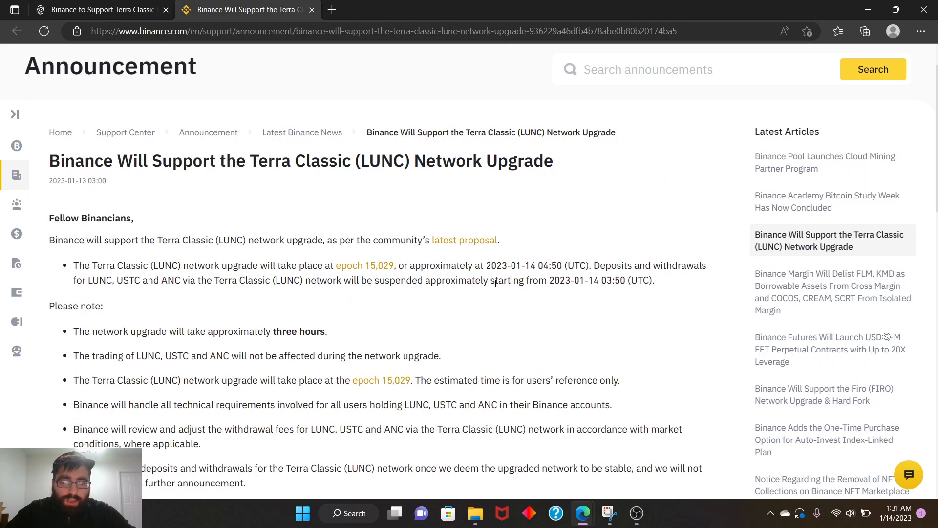
scroll(299, 284, "down", 1)
scroll(285, 275, "down", 1)
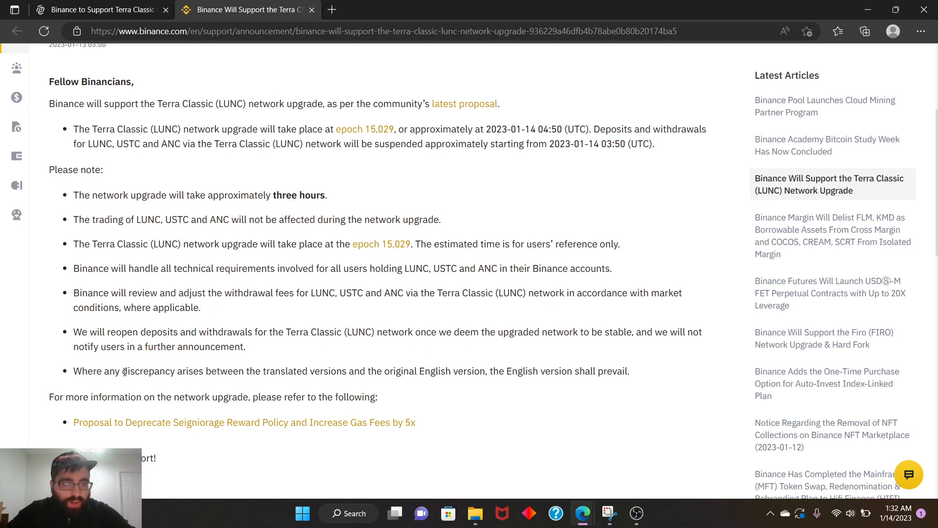
scroll(331, 328, "down", 1)
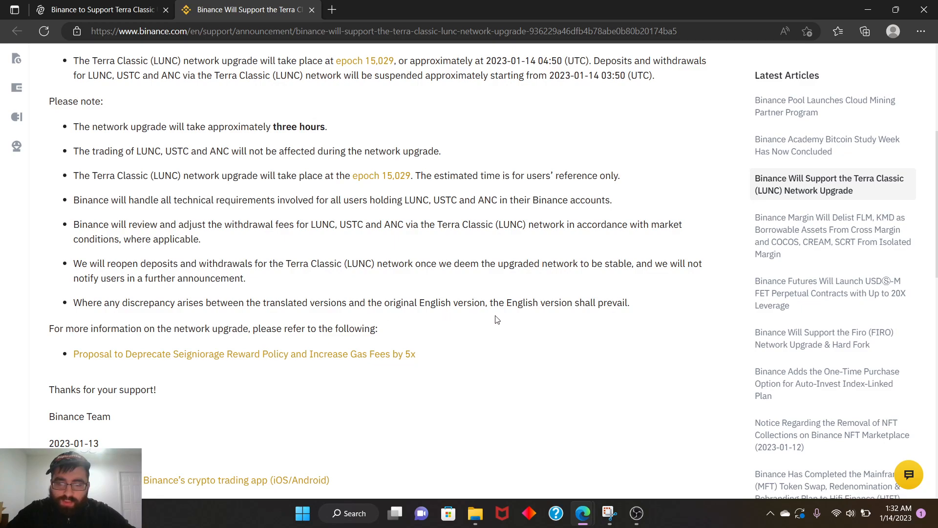
scroll(103, 346, "down", 1)
scroll(300, 337, "down", 4)
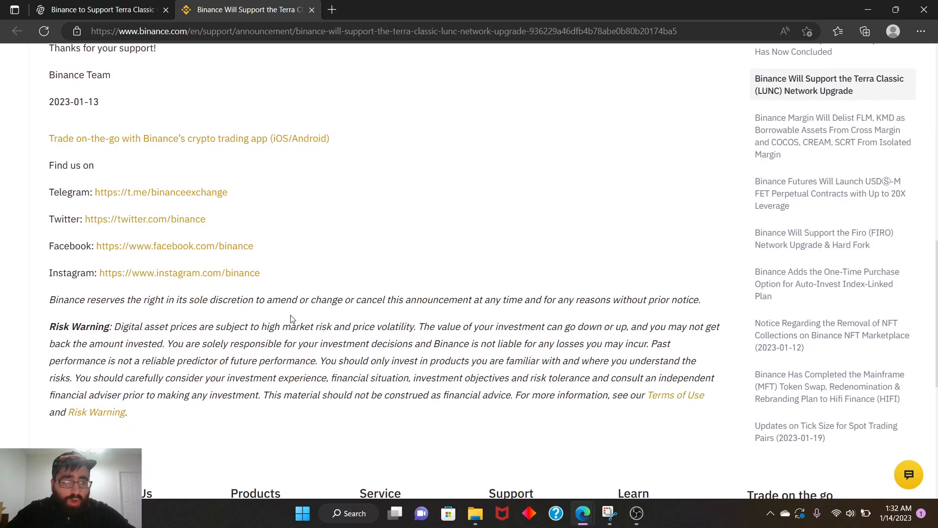
scroll(293, 322, "down", 5)
scroll(289, 310, "up", 8)
scroll(330, 266, "up", 5)
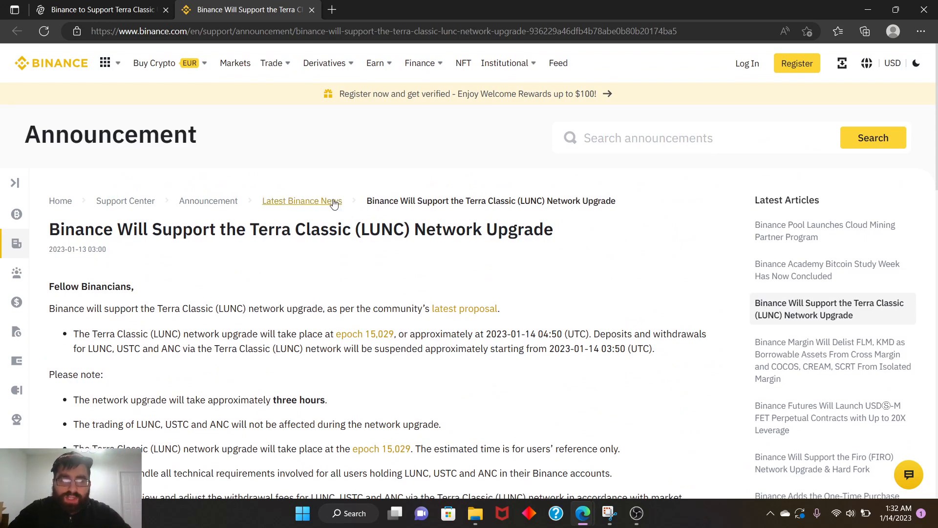
Step: Return to the Decrypt article tab at its Binance-supports-Terra-Classic headline
left_click(121, 10)
scroll(527, 147, "down", 5)
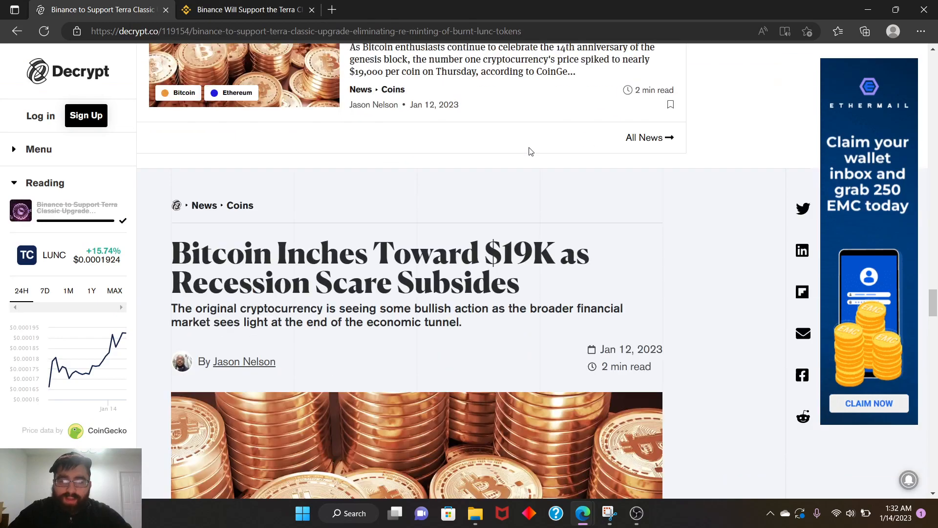
scroll(935, 309, "up", 1)
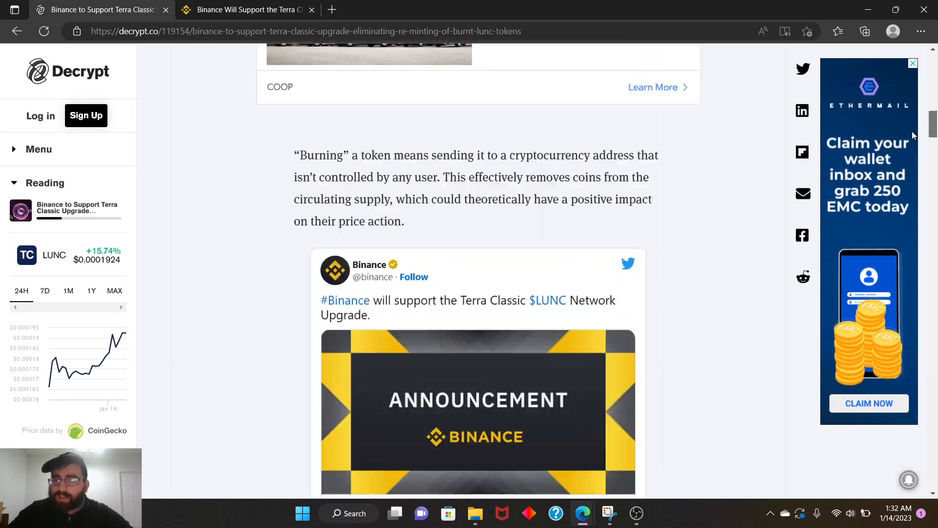
left_click_drag(933, 297, 931, 63)
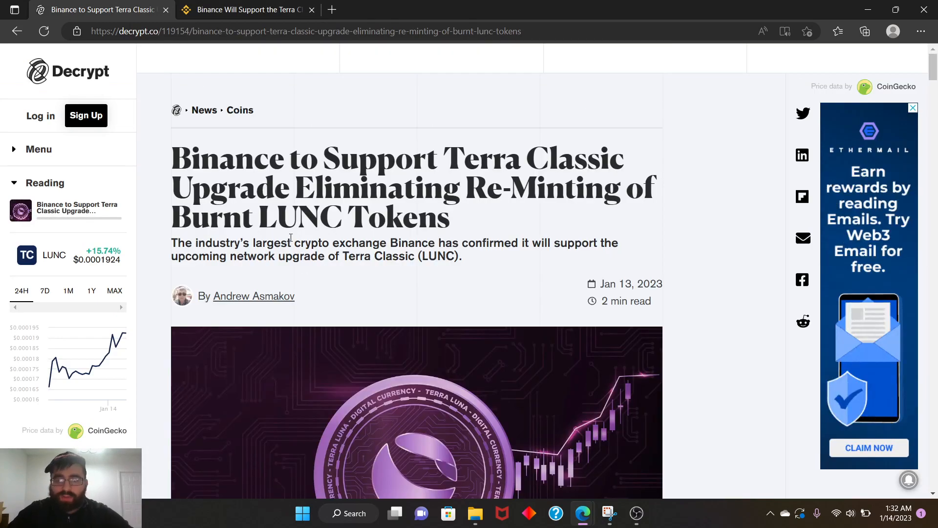